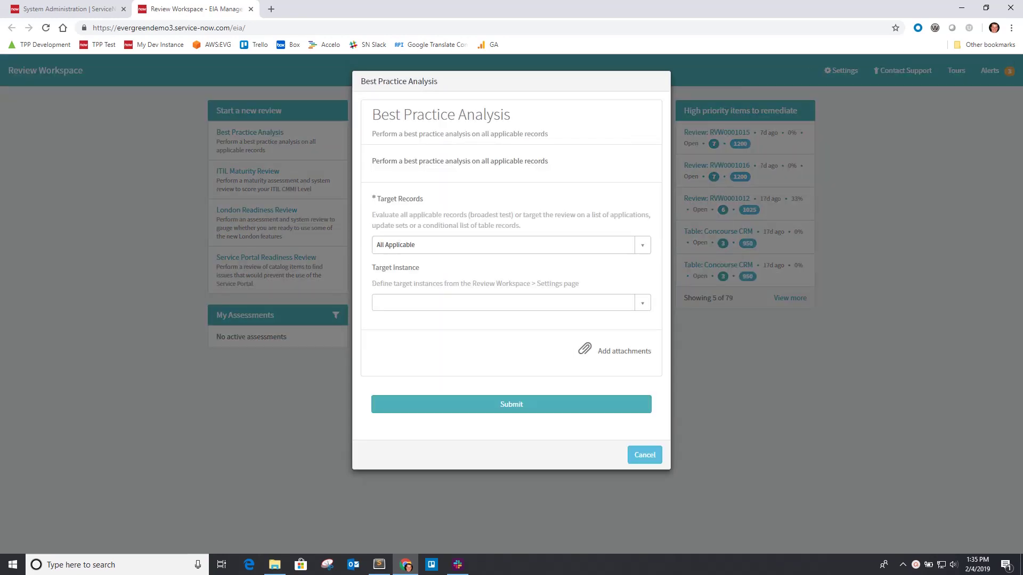
Submit a new Best Practice Analysis review on all applicable records and run it
click(512, 404)
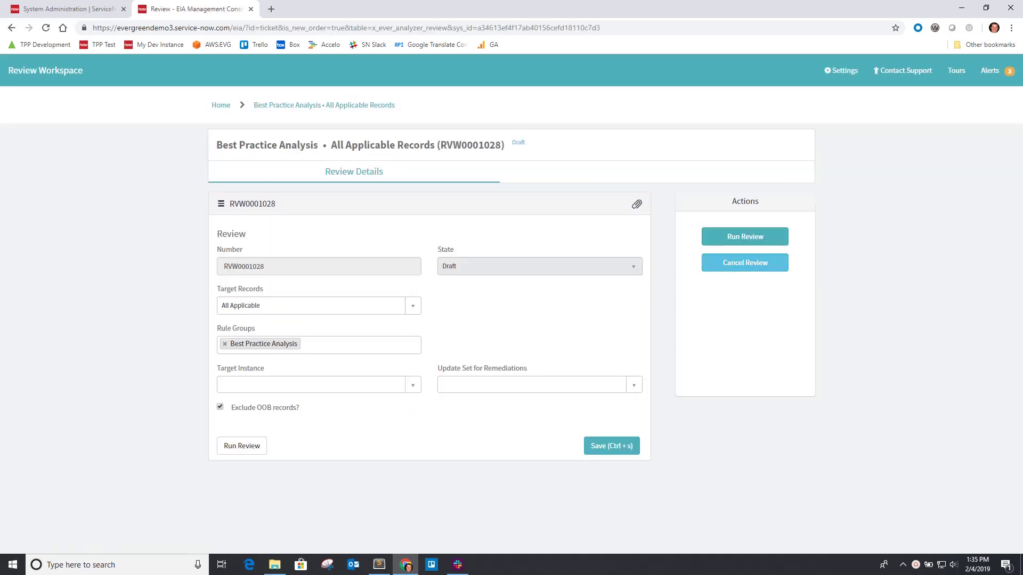
click(745, 236)
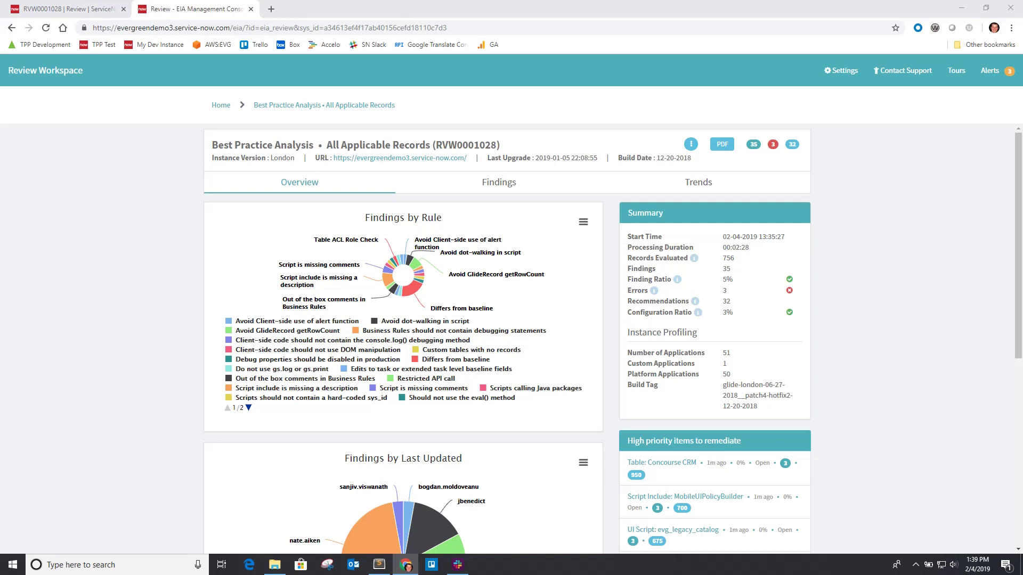
View the findings trend of the completed review, including the detailed comparison with earlier reviews and their averages
click(698, 182)
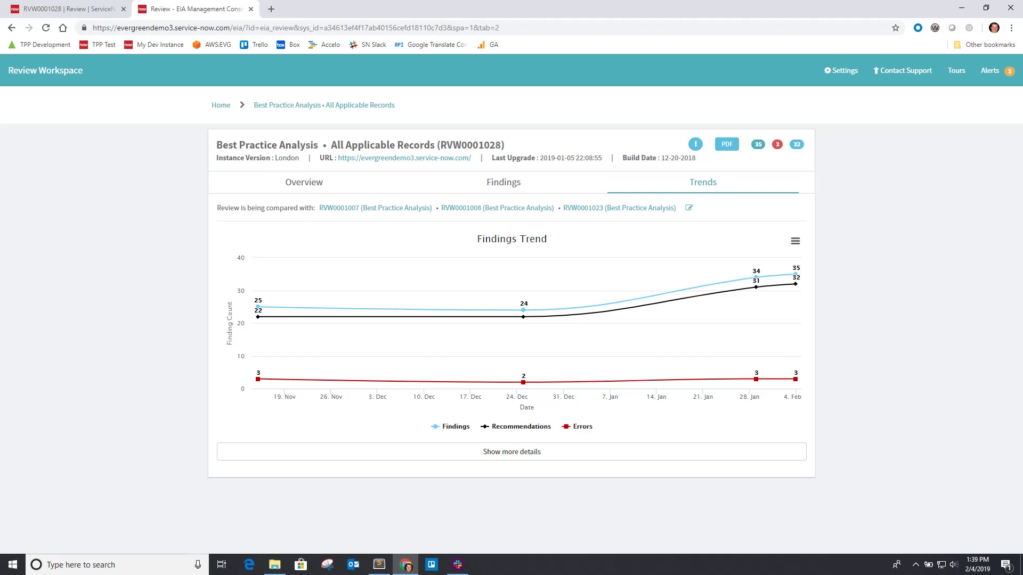
click(746, 452)
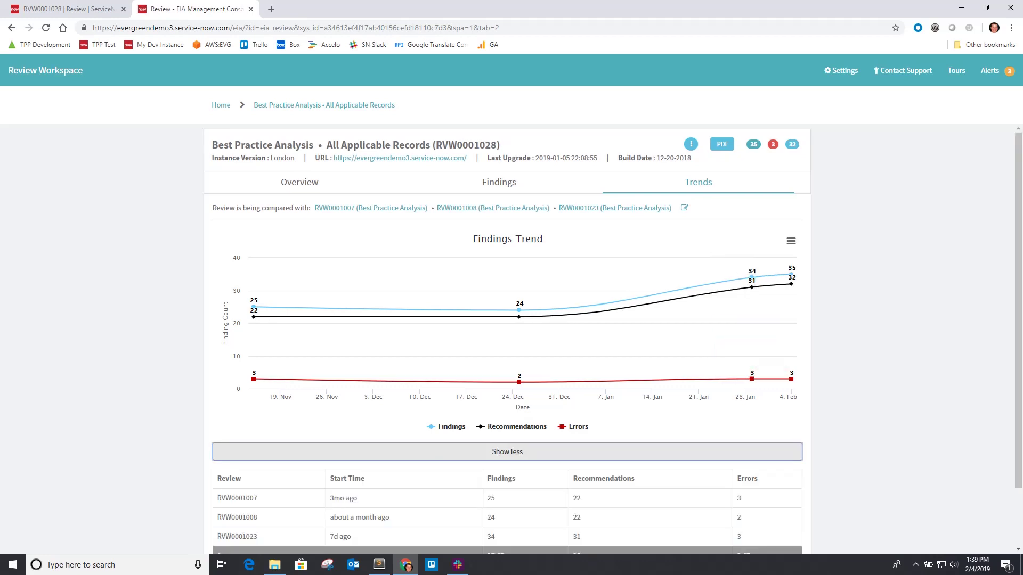
scroll(746, 452, down, 1)
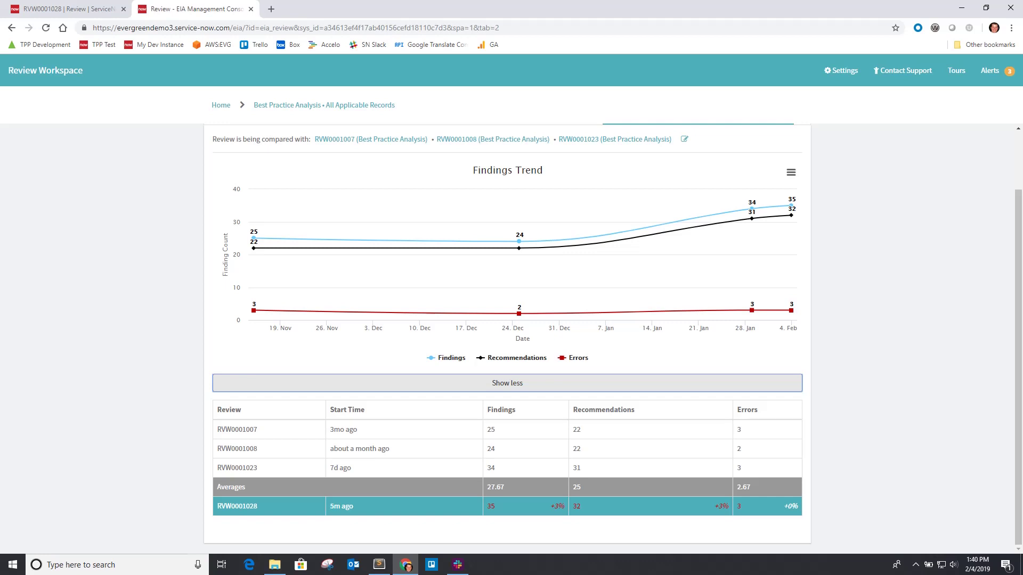
drag(551, 506, 564, 506)
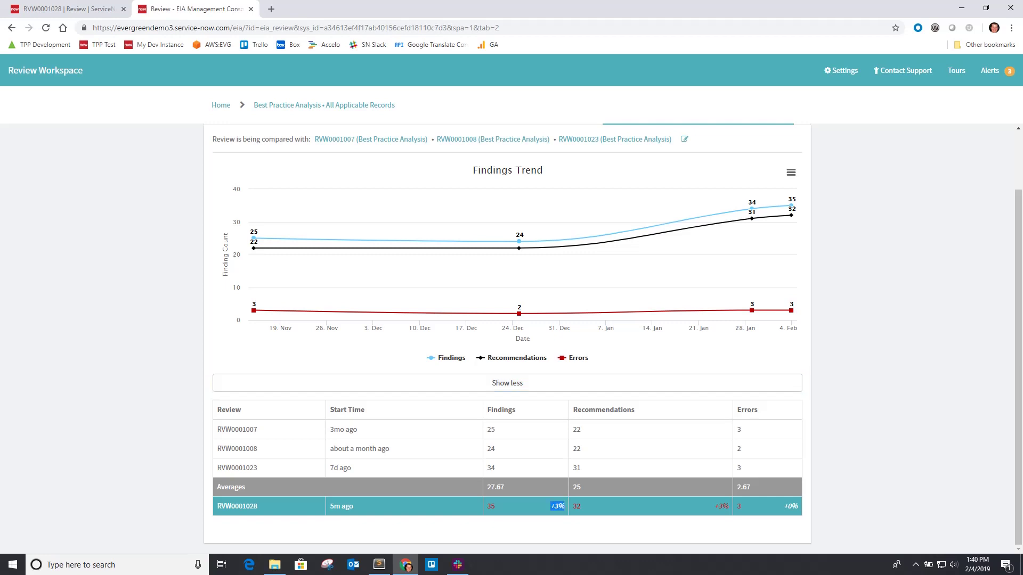
click(565, 506)
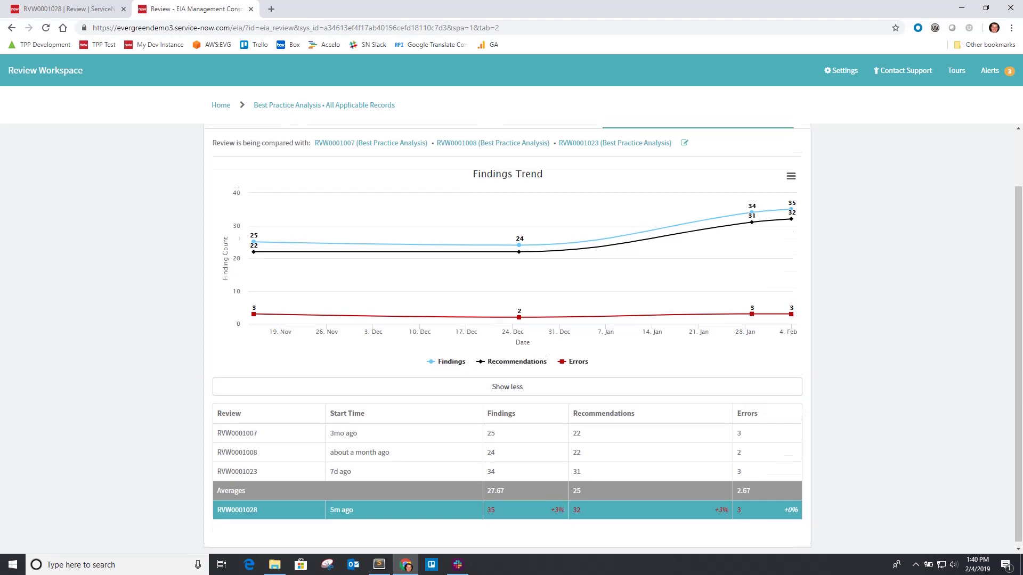
scroll(751, 288, up, 2)
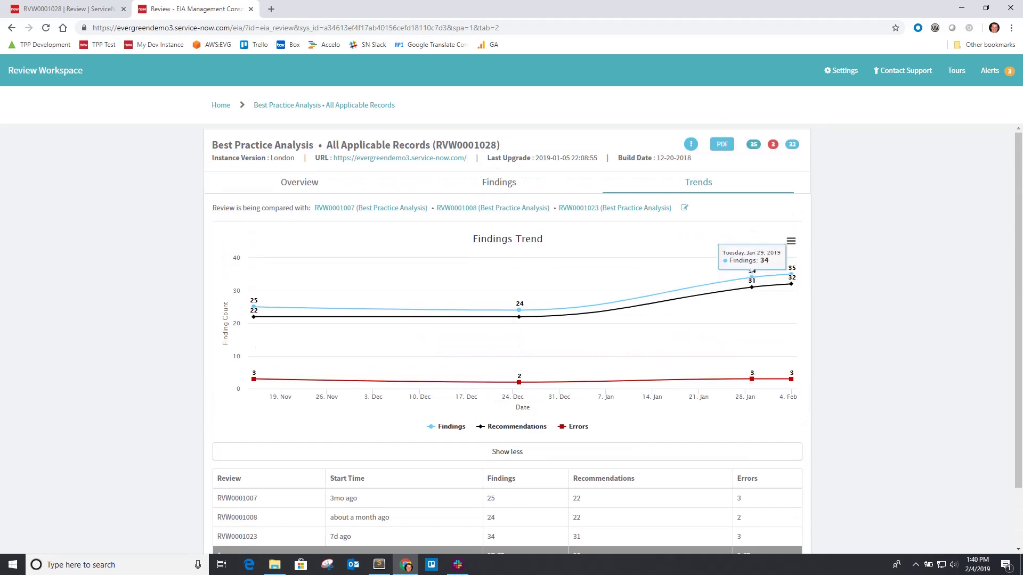
Edit the list of compared reviews to exclude RVW0001023, and show the detailed comparison below the trend chart
click(684, 208)
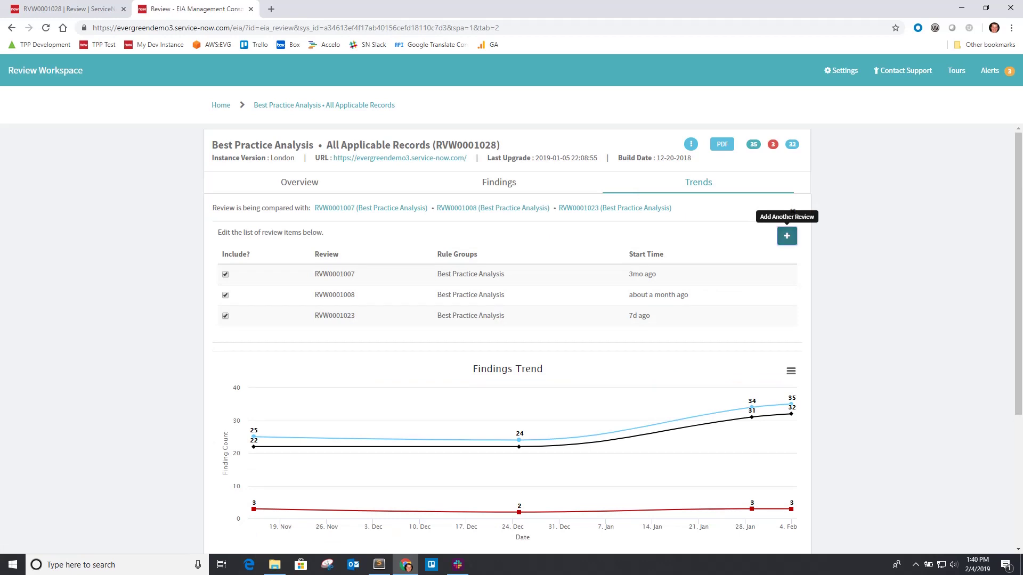
click(787, 236)
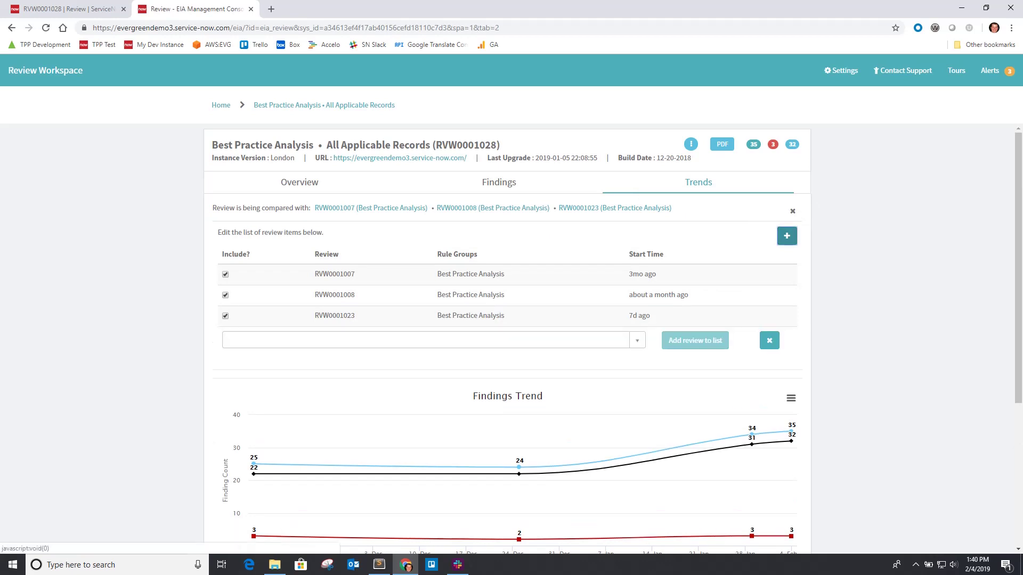
click(769, 340)
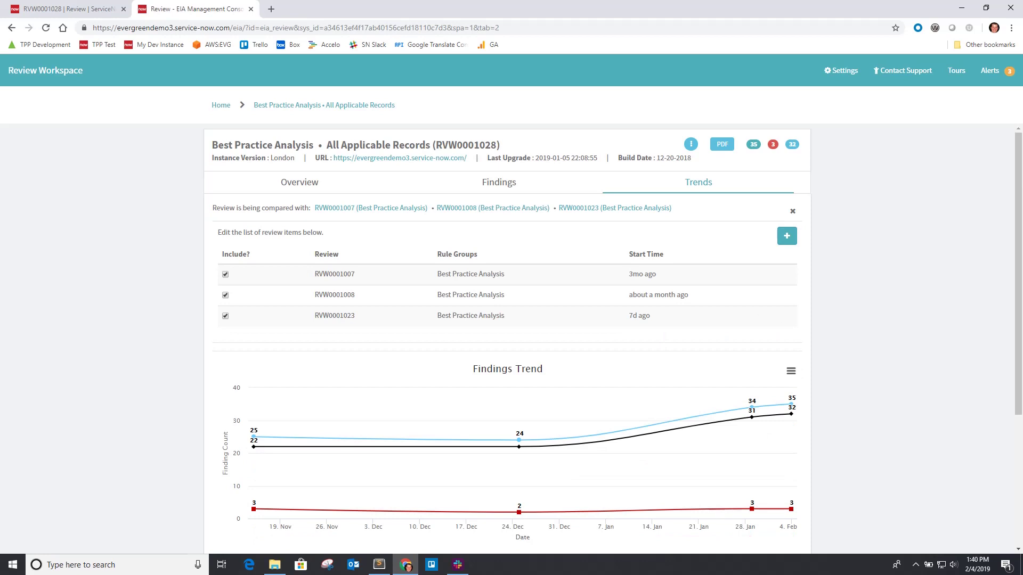
click(226, 316)
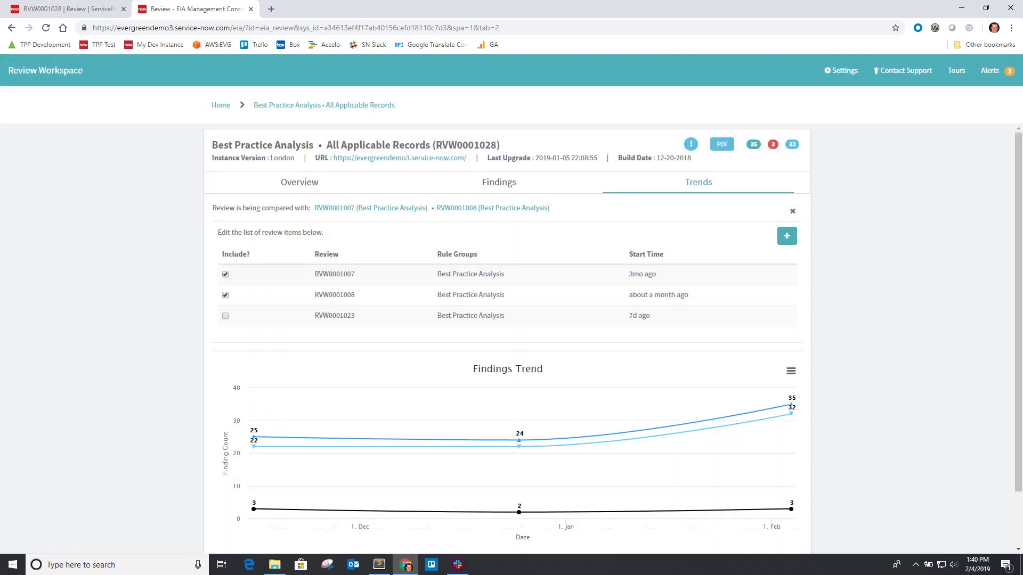
scroll(512, 405, down, 1)
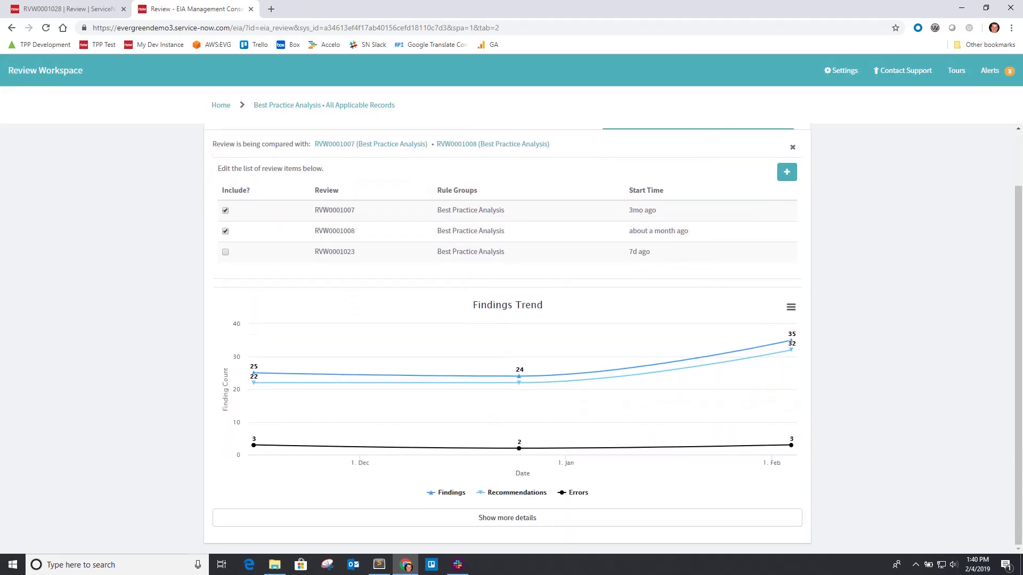
click(508, 518)
scroll(508, 405, down, 2)
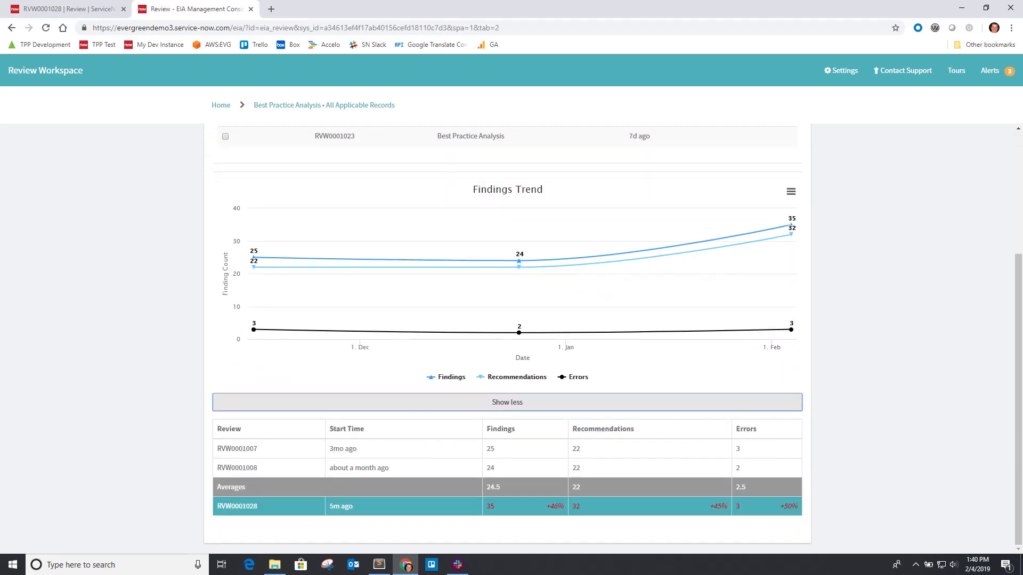
scroll(511, 426, up, 3)
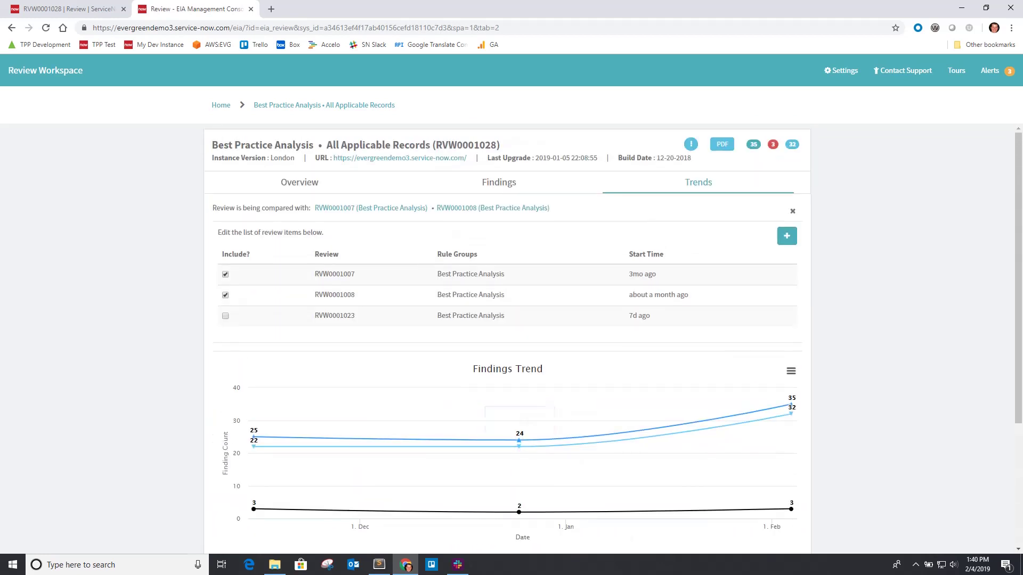
Exclude review RVW0001008 from the comparison as well, and show the detailed findings comparison again
click(225, 294)
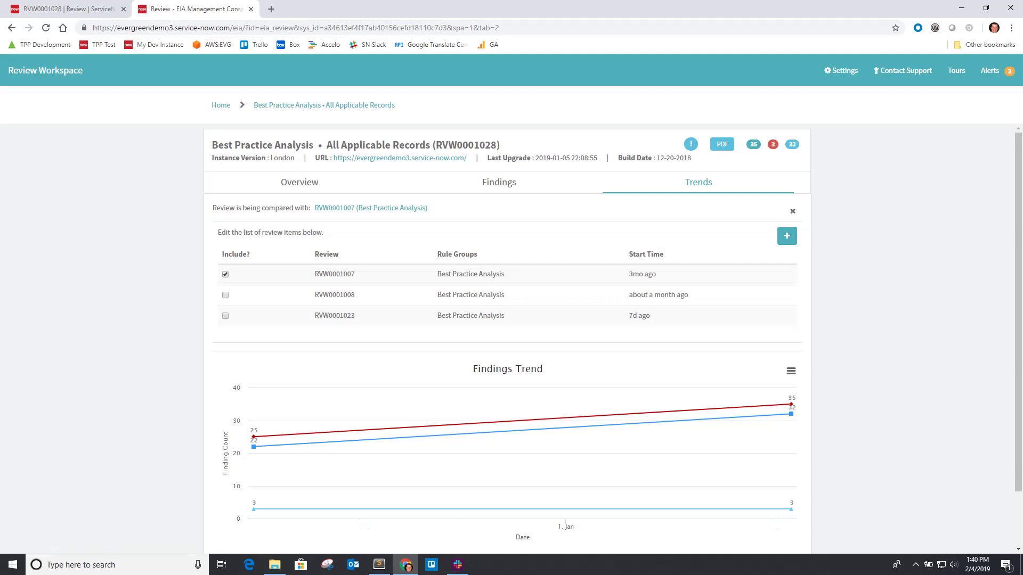
scroll(512, 373, down, 1)
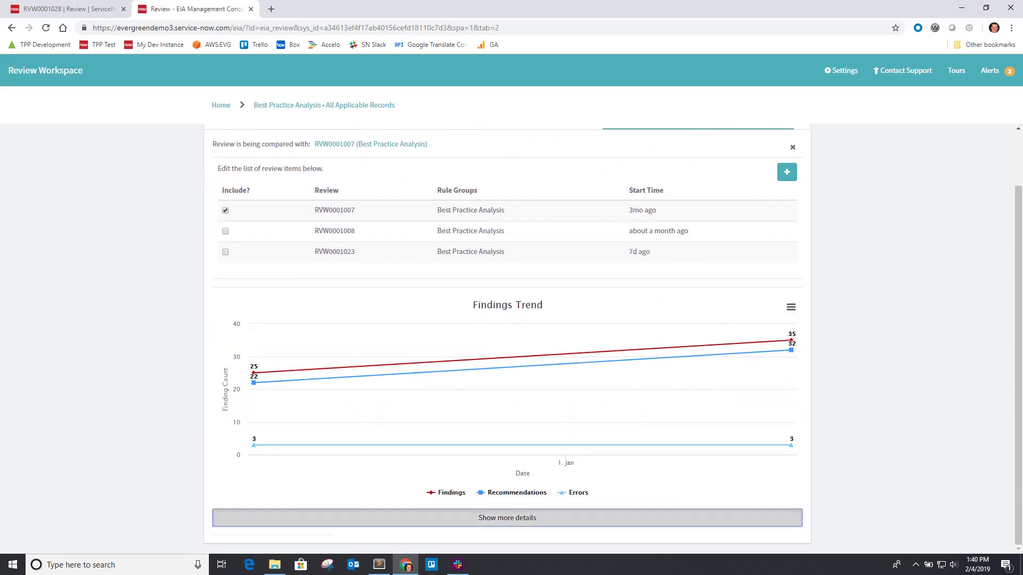
click(507, 518)
scroll(507, 430, down, 2)
scroll(787, 181, up, 2)
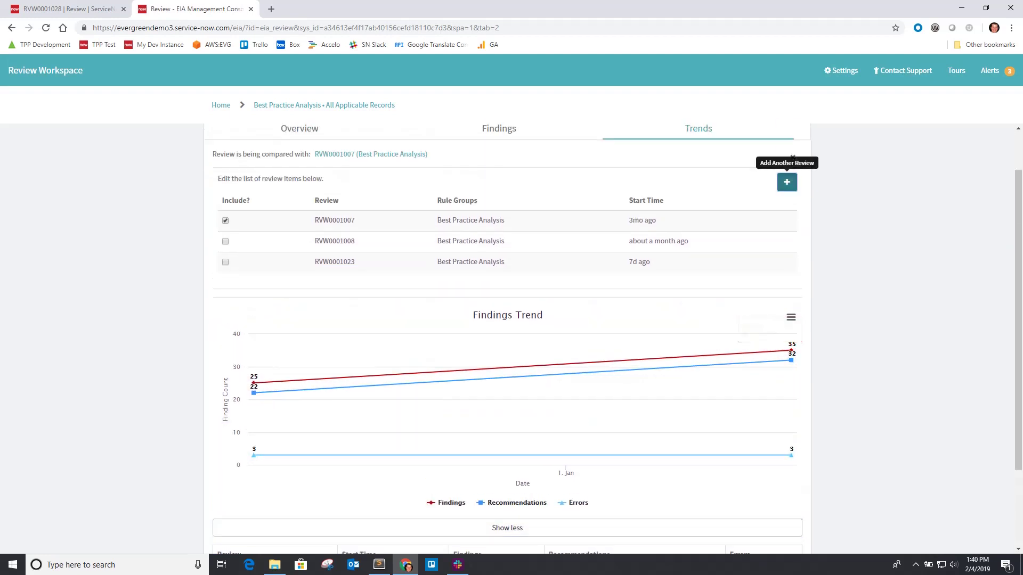
Start adding another review to the comparison and browse the reviews available for selection
click(787, 182)
click(426, 286)
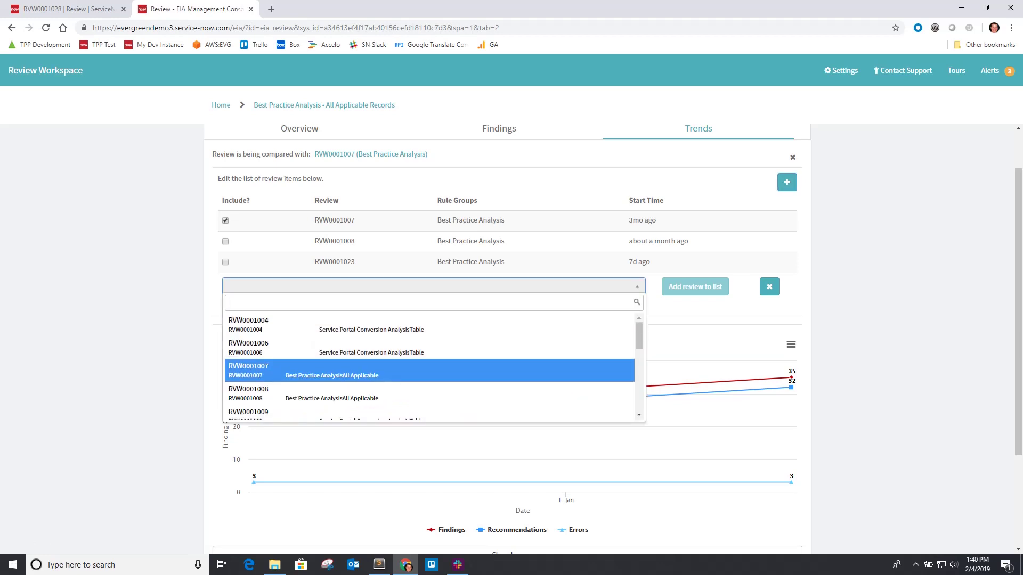
scroll(429, 368, down, 5)
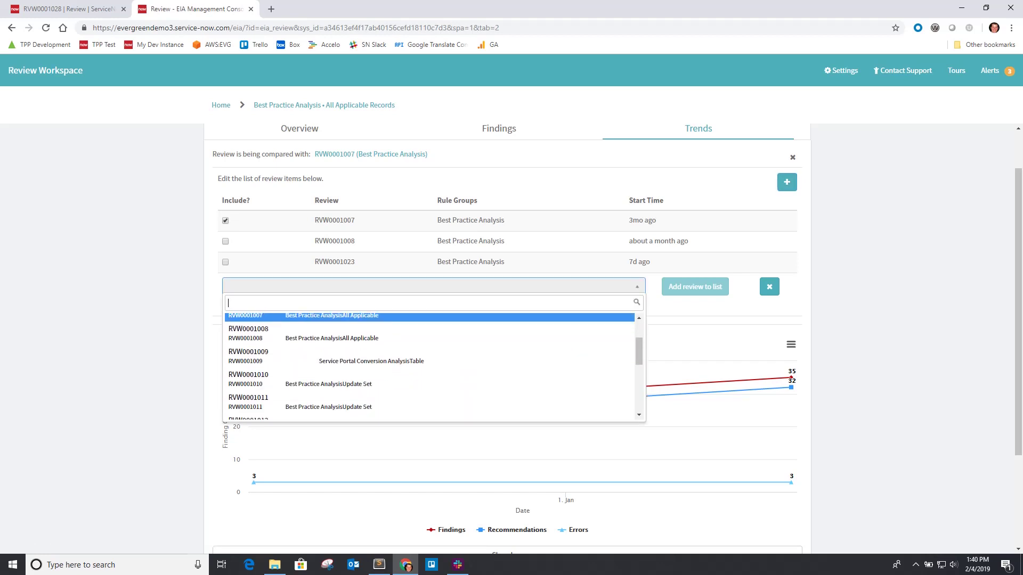
scroll(429, 373, down, 2)
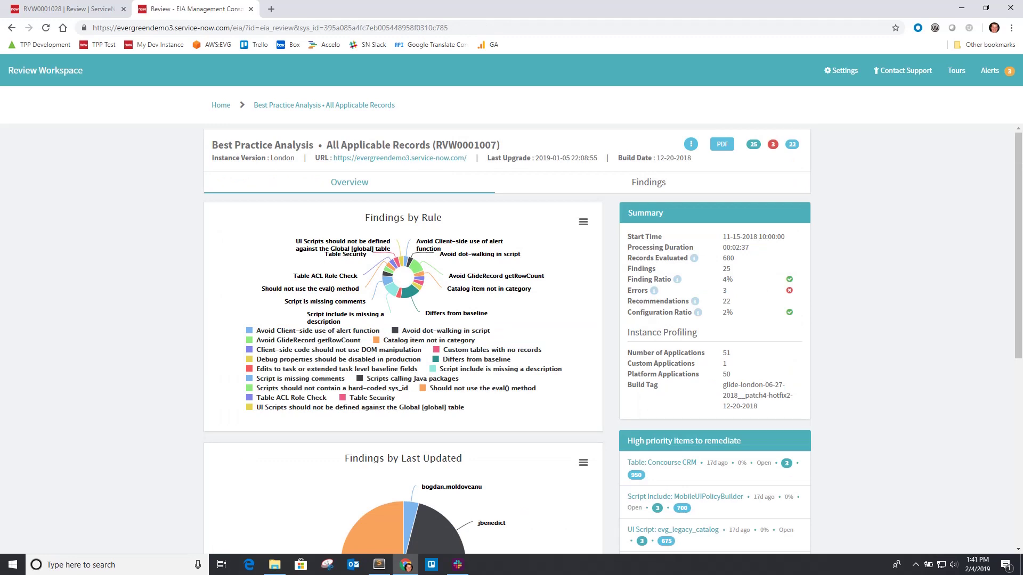
Open the option for specifying comparison records on review RVW0001007, and close it without choosing a record
click(690, 144)
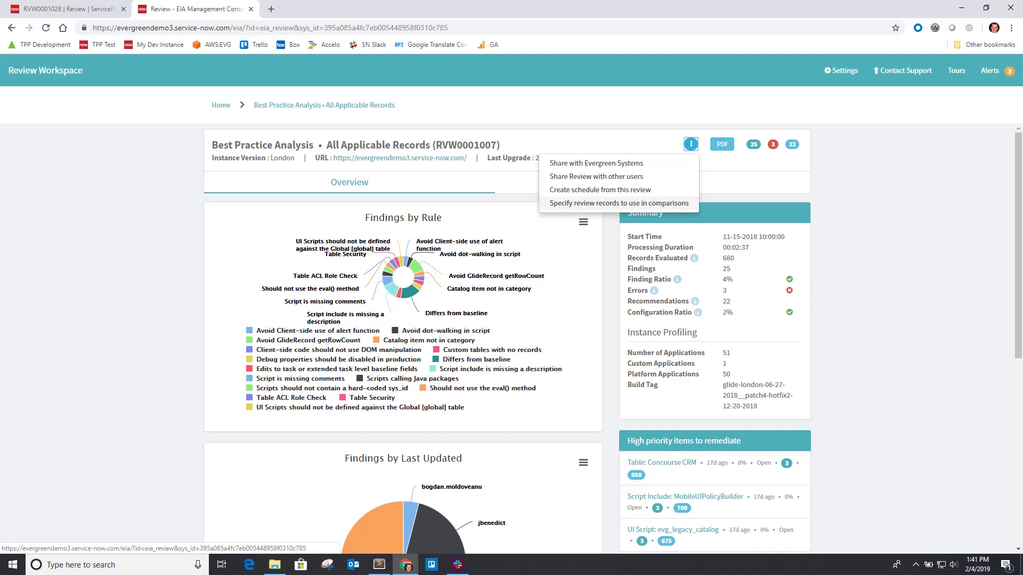
click(619, 203)
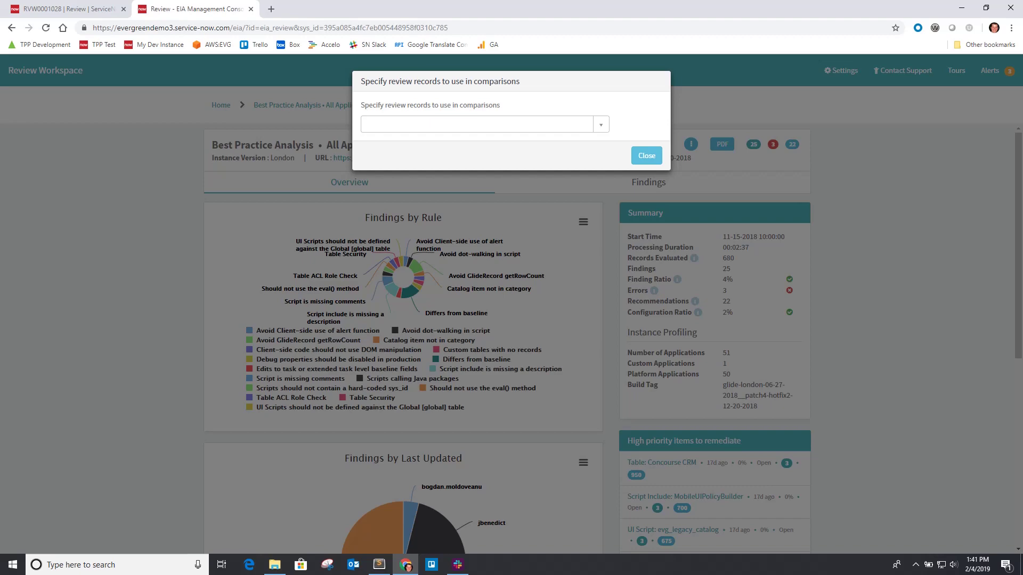
click(647, 155)
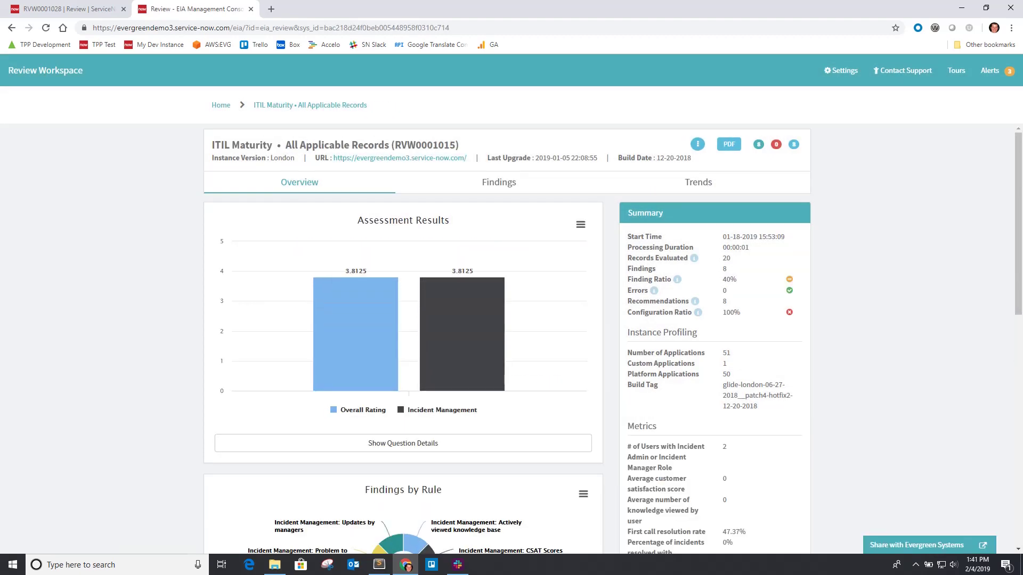
View the trends of ITIL Maturity review RVW0001015, expanding the findings details to compare them with the earlier reviews
click(698, 182)
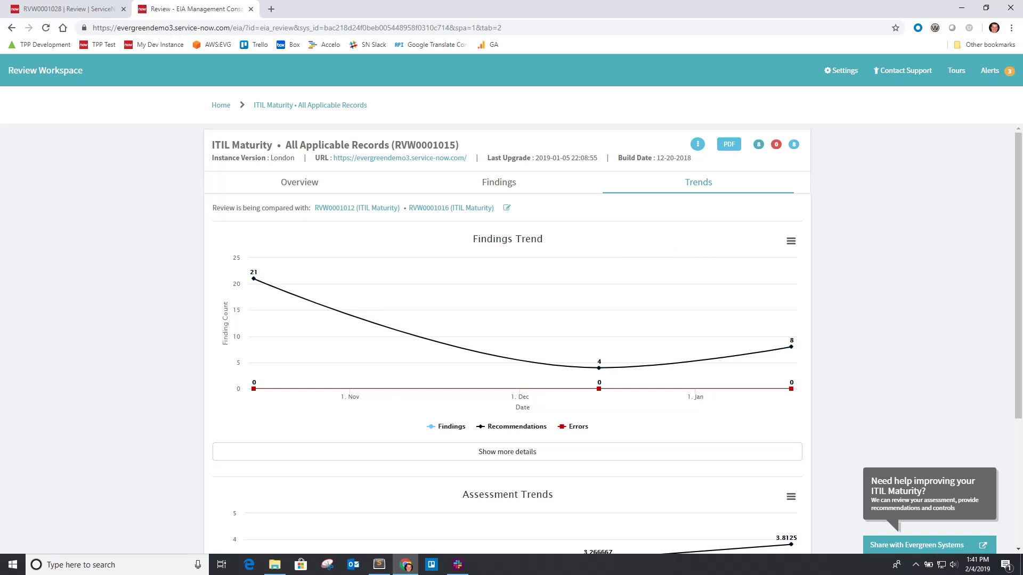
click(507, 451)
scroll(507, 452, down, 1)
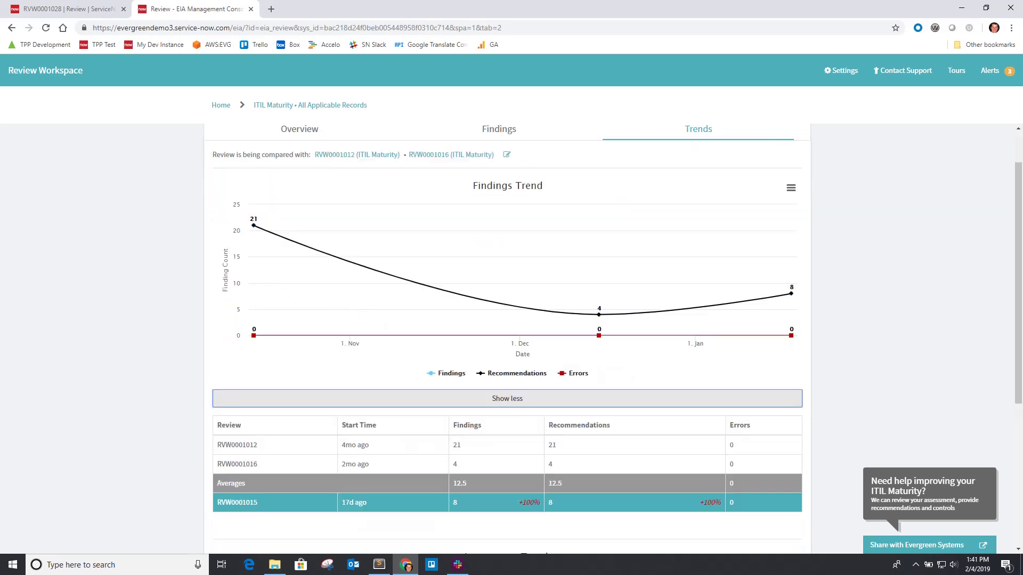
scroll(508, 452, up, 1)
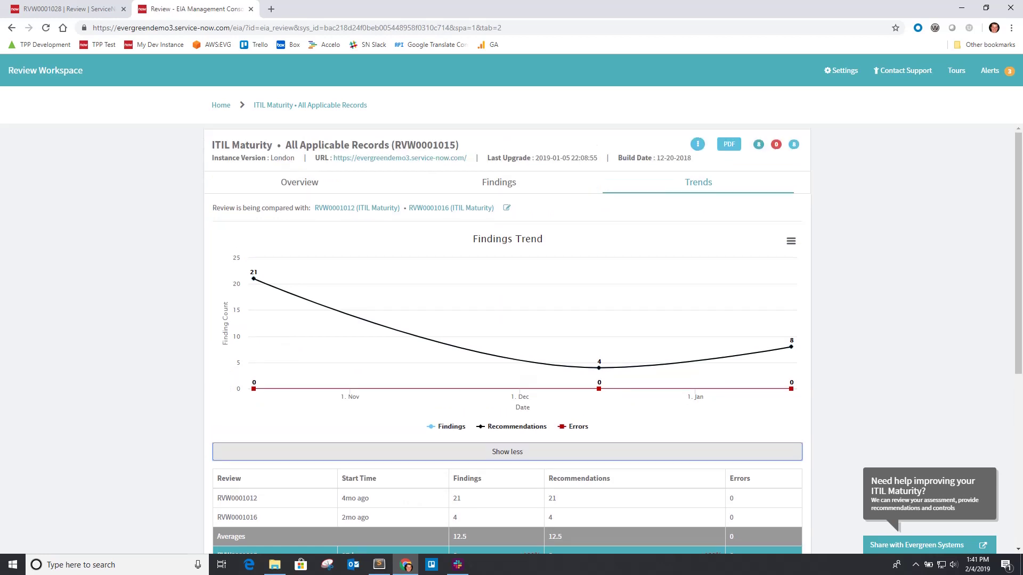
scroll(507, 451, down, 1)
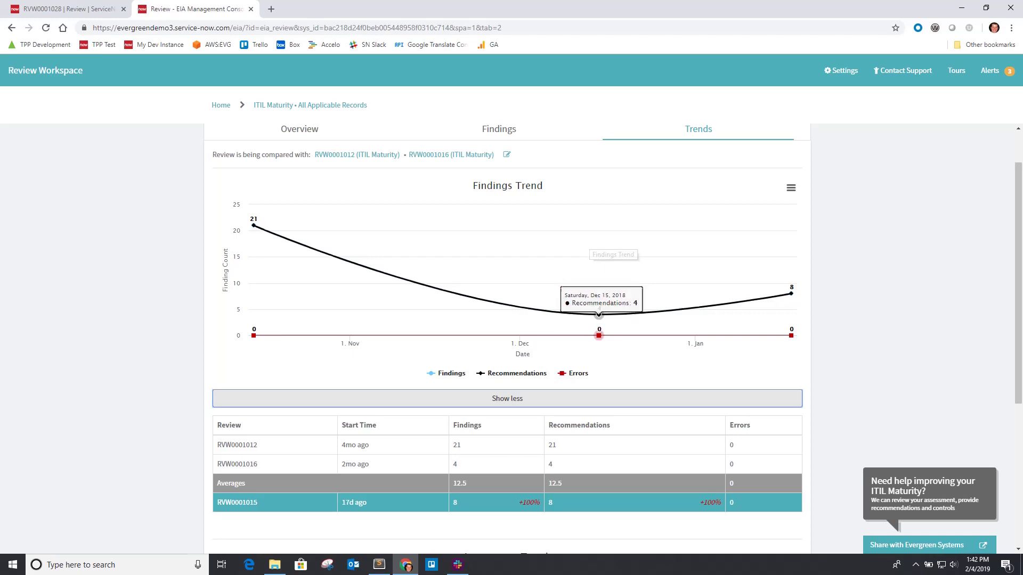
scroll(709, 346, down, 4)
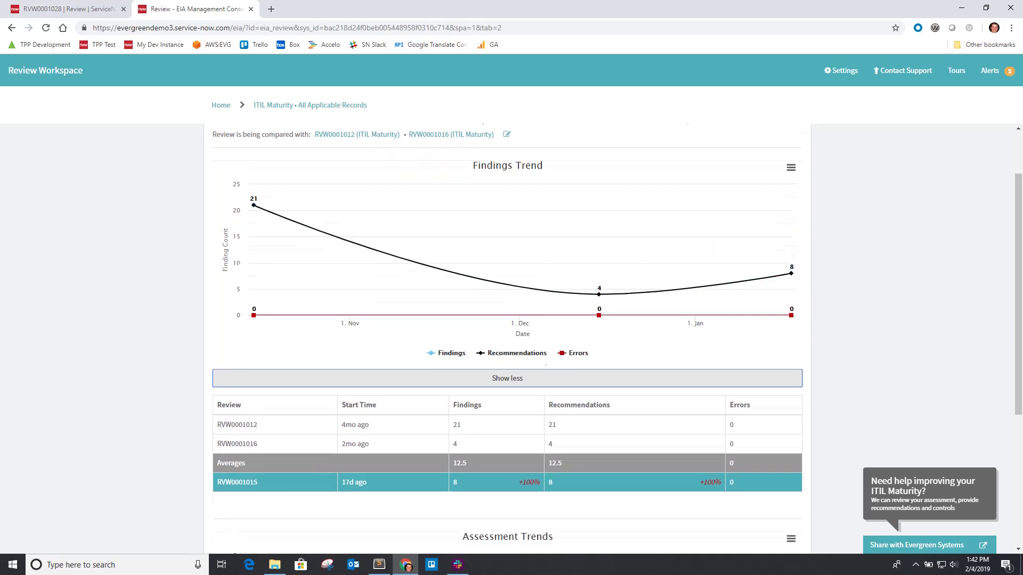
scroll(597, 369, down, 1)
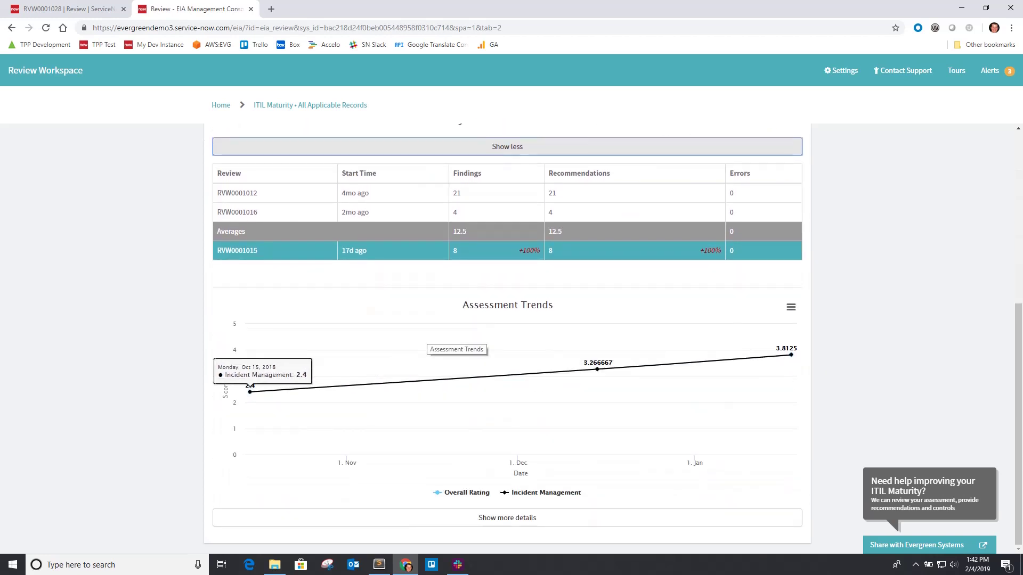
Show the detailed score comparison under Assessment Trends, and return to the Findings Trend chart
click(508, 518)
scroll(507, 518, down, 2)
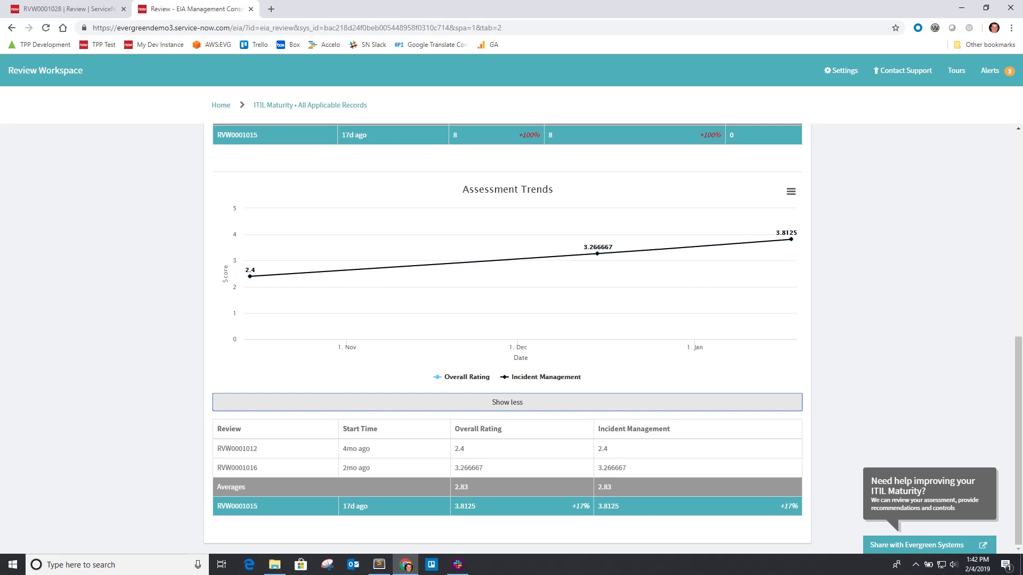
scroll(599, 368, up, 8)
mouse_move(599, 368)
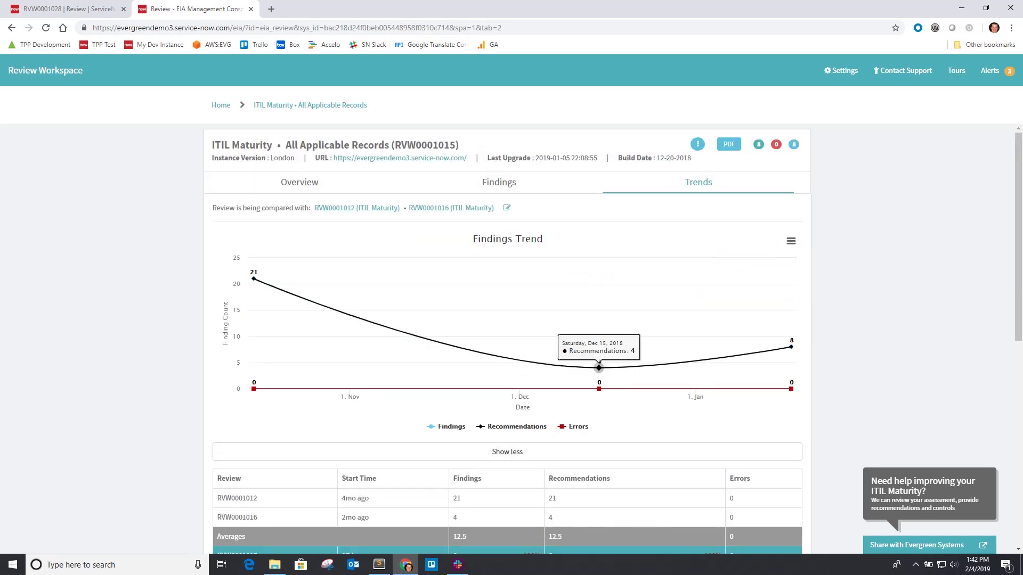
Open the workspace's general settings and disable showing review comparisons within the workspace
click(990, 70)
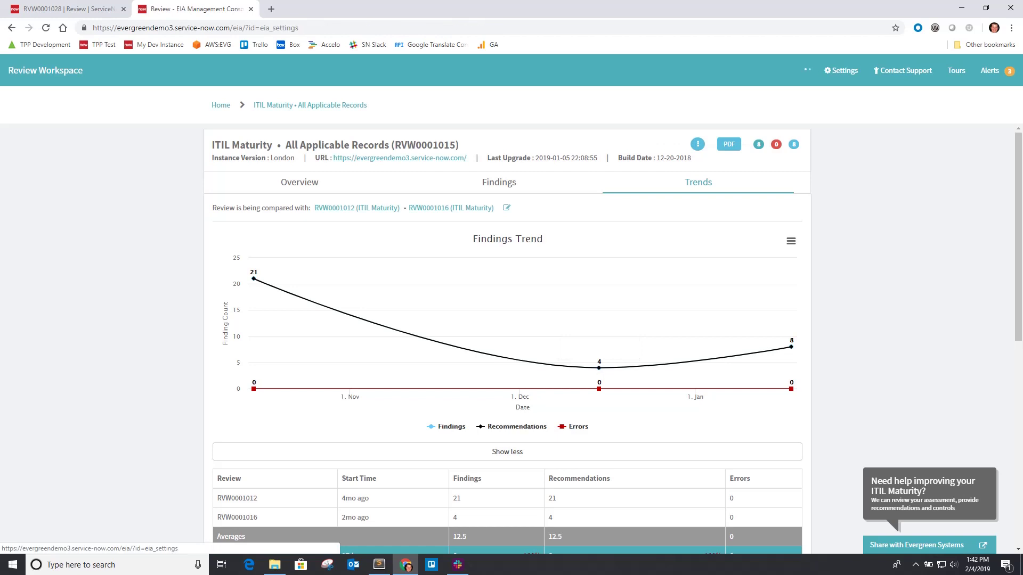
click(353, 142)
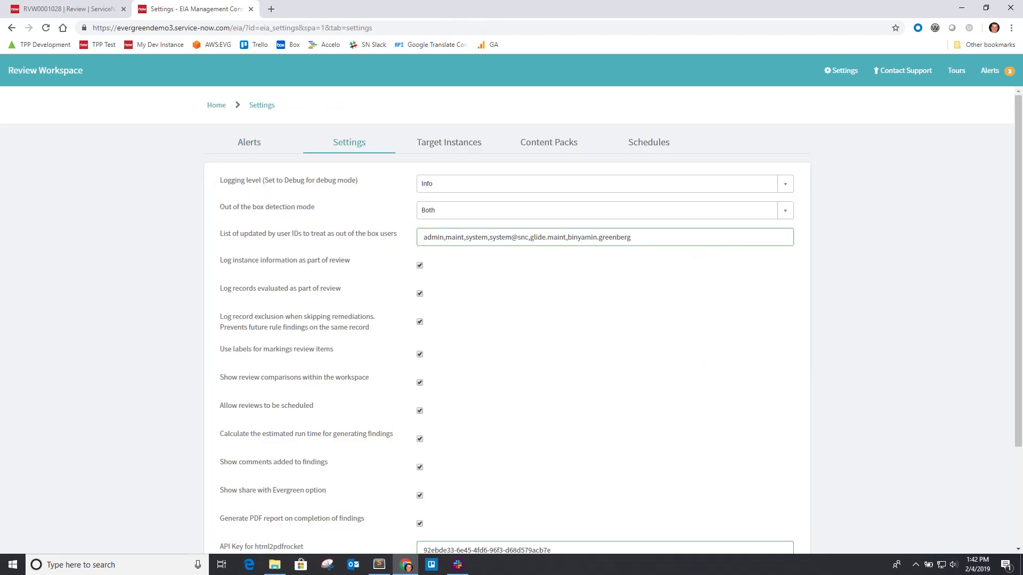
scroll(511, 319, down, 2)
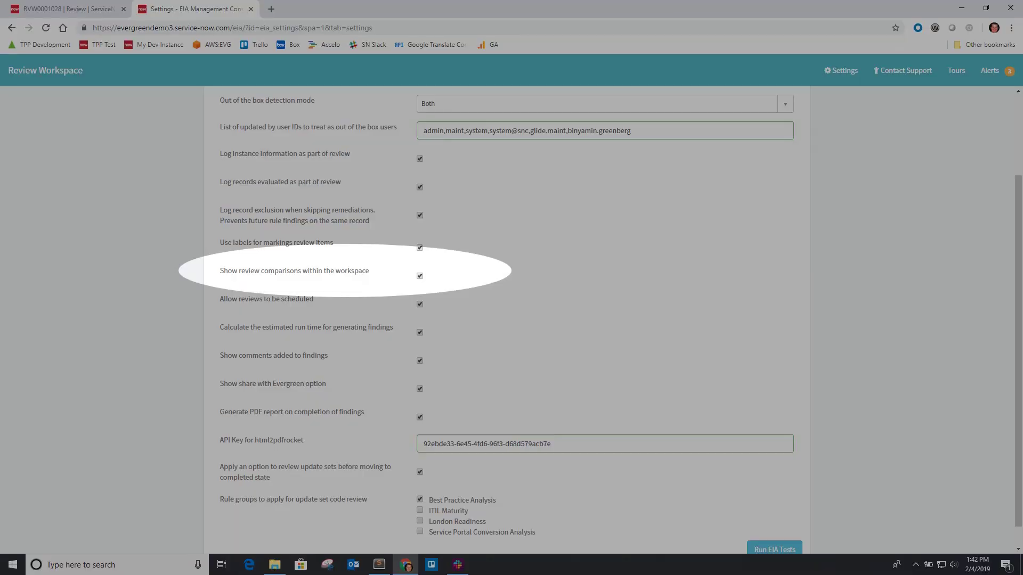
click(419, 276)
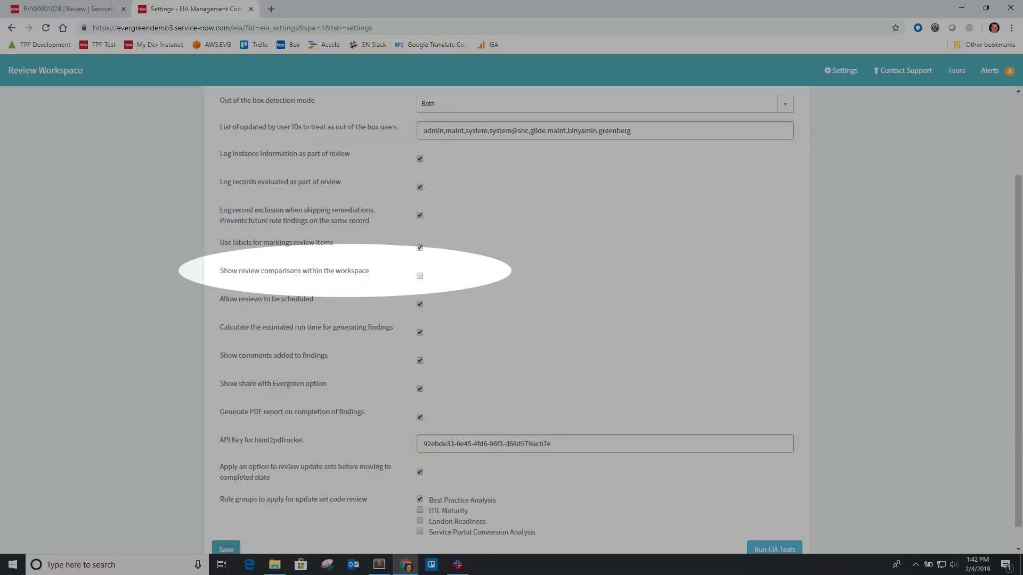